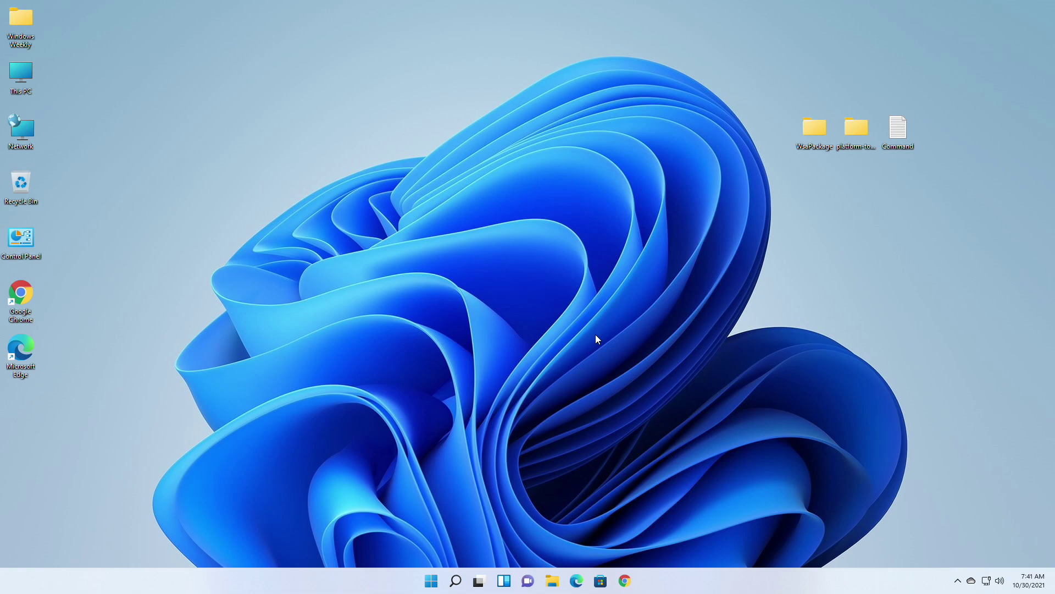
# Enable Virtual Machine Platform and Windows Hypervisor Platform in Windows Features.
pyautogui.press('super')
pyautogui.write('turn')
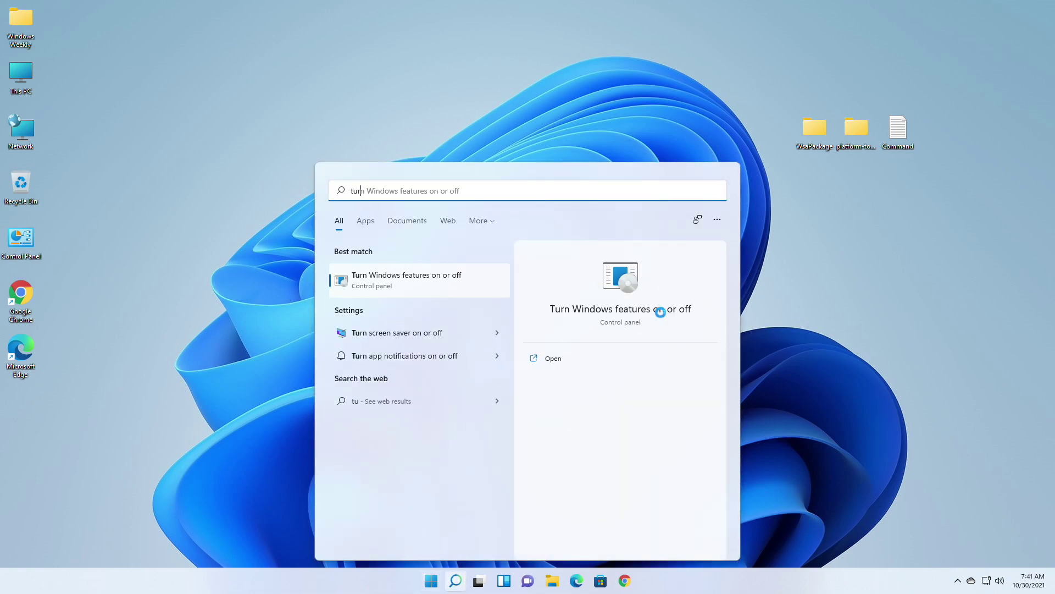
pyautogui.moveTo(631, 260); pyautogui.dragTo(631, 324)
pyautogui.click(435, 276)
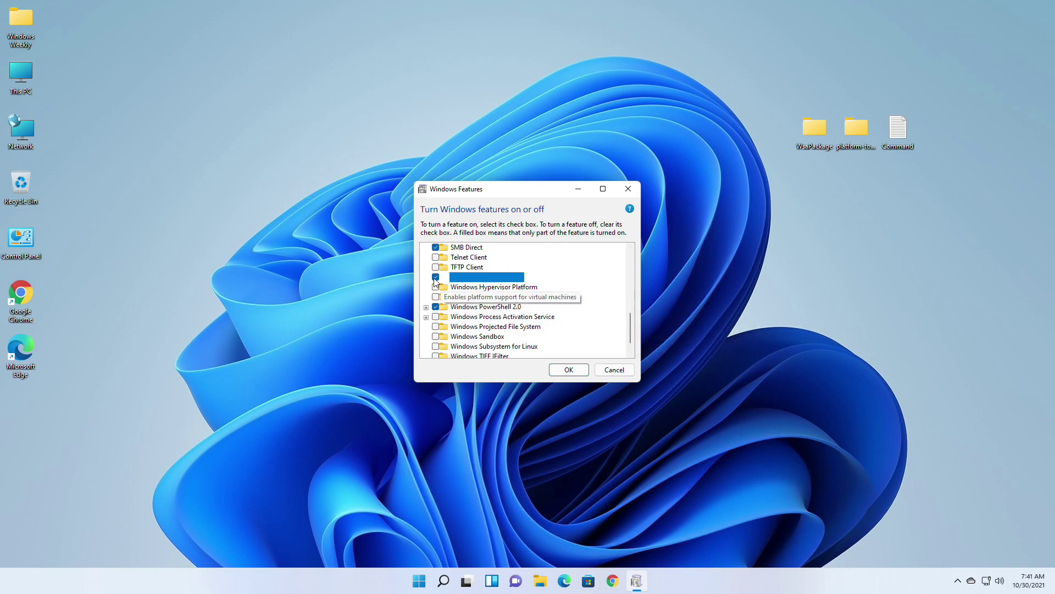
pyautogui.click(435, 287)
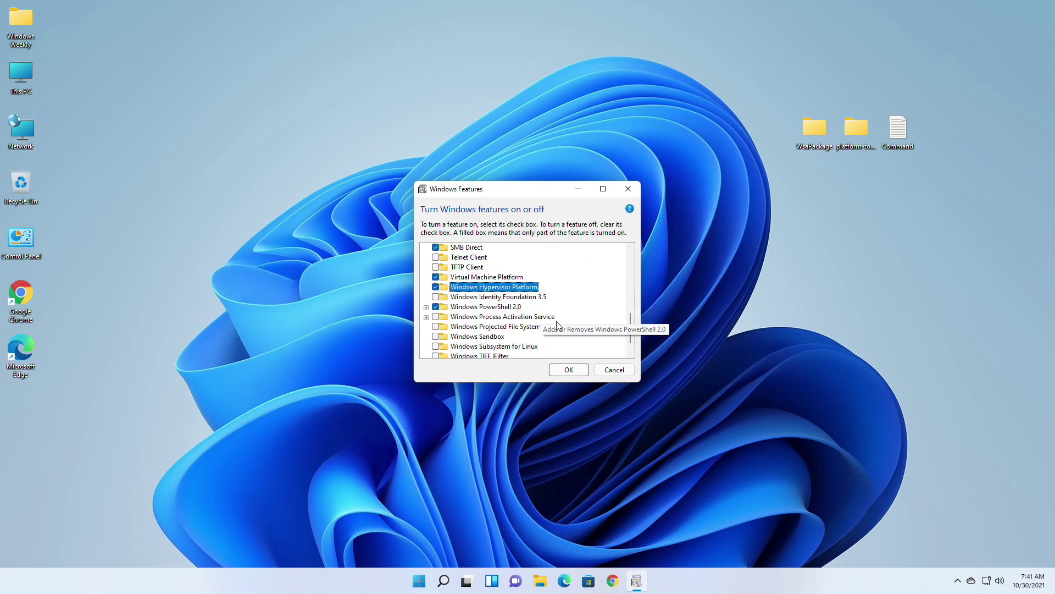
pyautogui.click(566, 375)
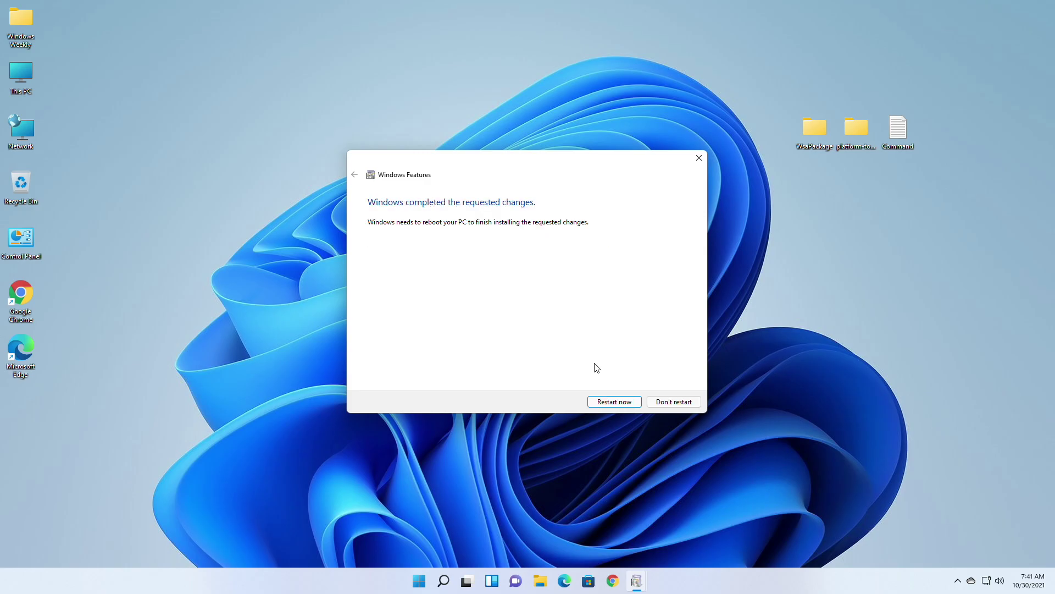
# Restart the PC now to finish installing the two virtualization features.
pyautogui.click(623, 401)
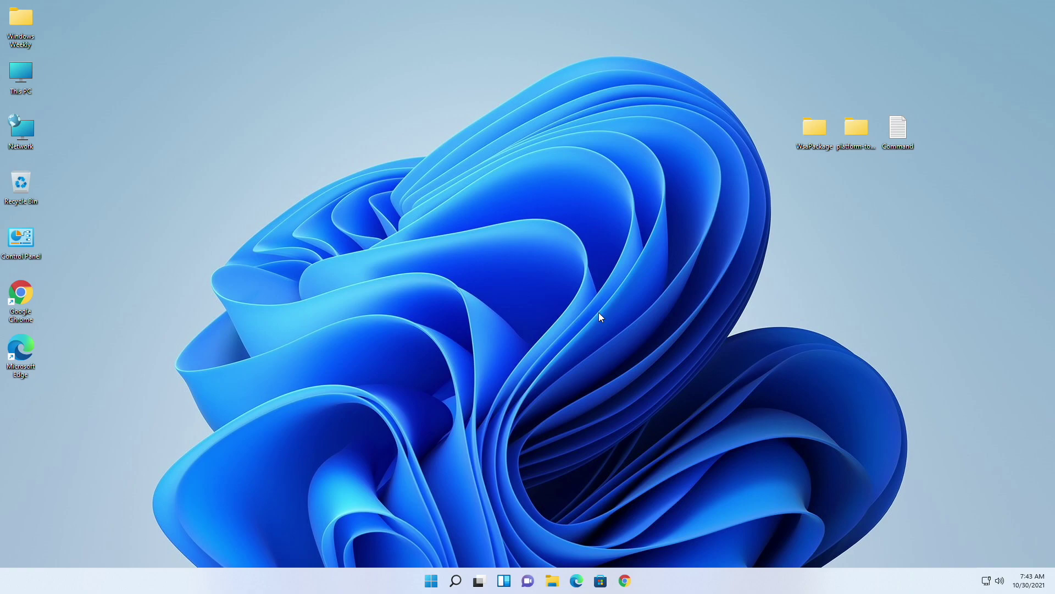
# Switch Developer Mode on in the For developers settings page, confirm, and close Settings.
pyautogui.press('super')
pyautogui.write('developer')
pyautogui.press('Return')
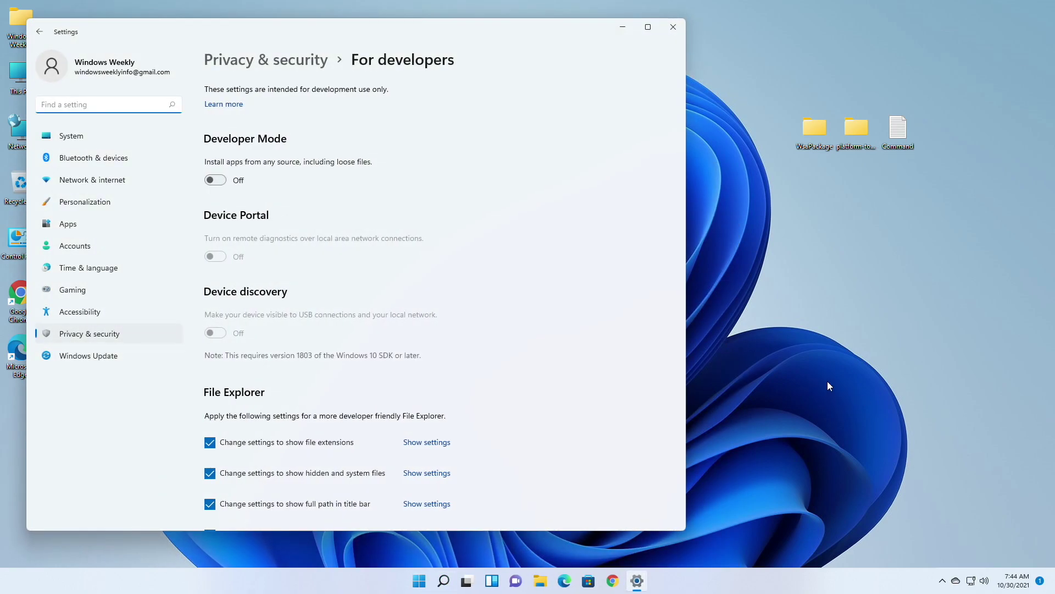
pyautogui.click(215, 180)
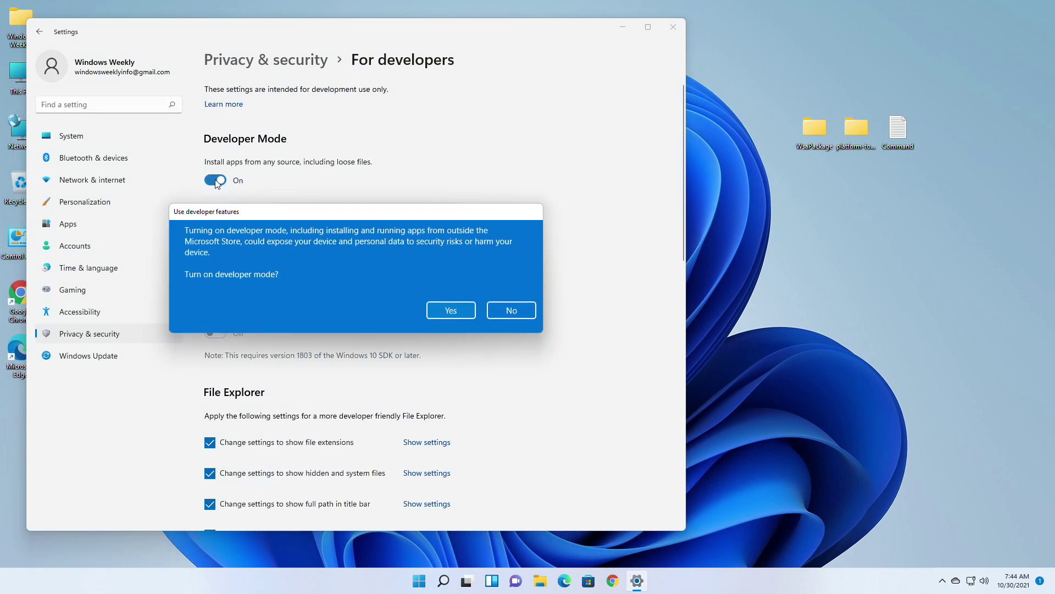
pyautogui.click(439, 311)
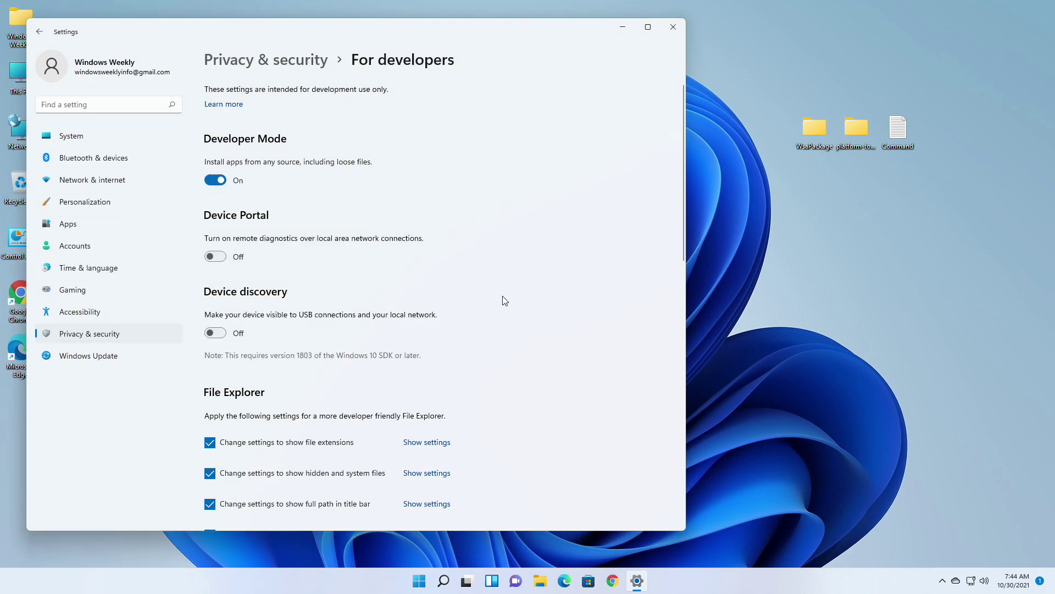
pyautogui.click(673, 26)
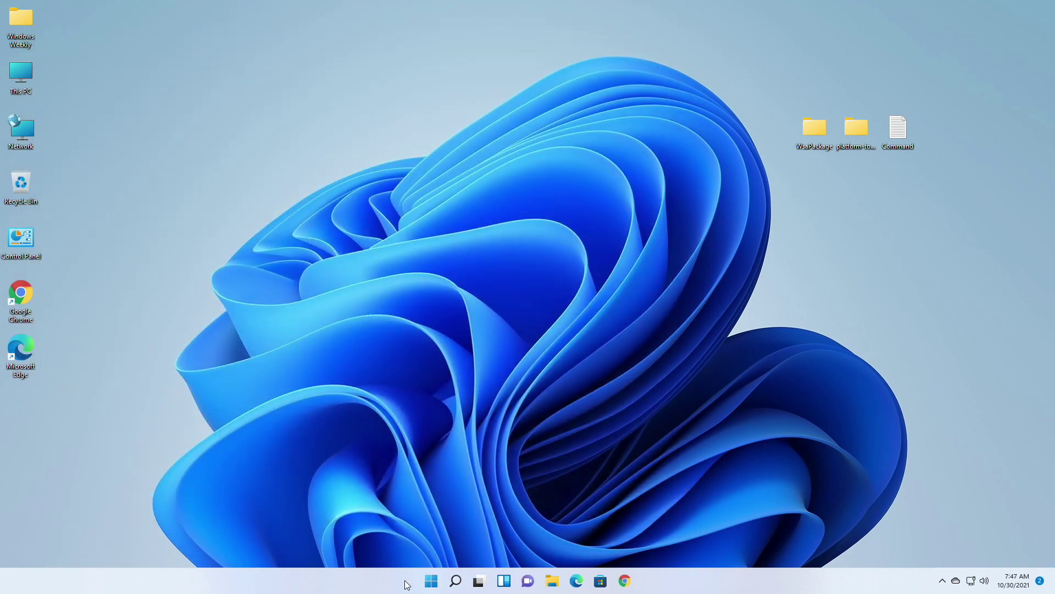
# In an administrator PowerShell, cd into the copied WsaPackage folder path.
pyautogui.press('super')
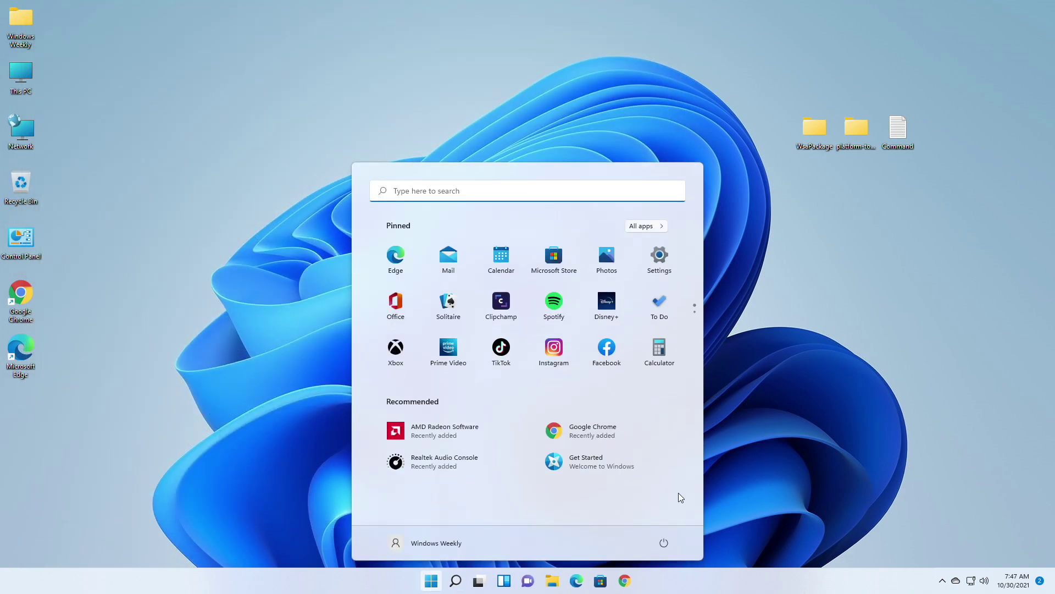
pyautogui.write('pow')
pyautogui.click(583, 375)
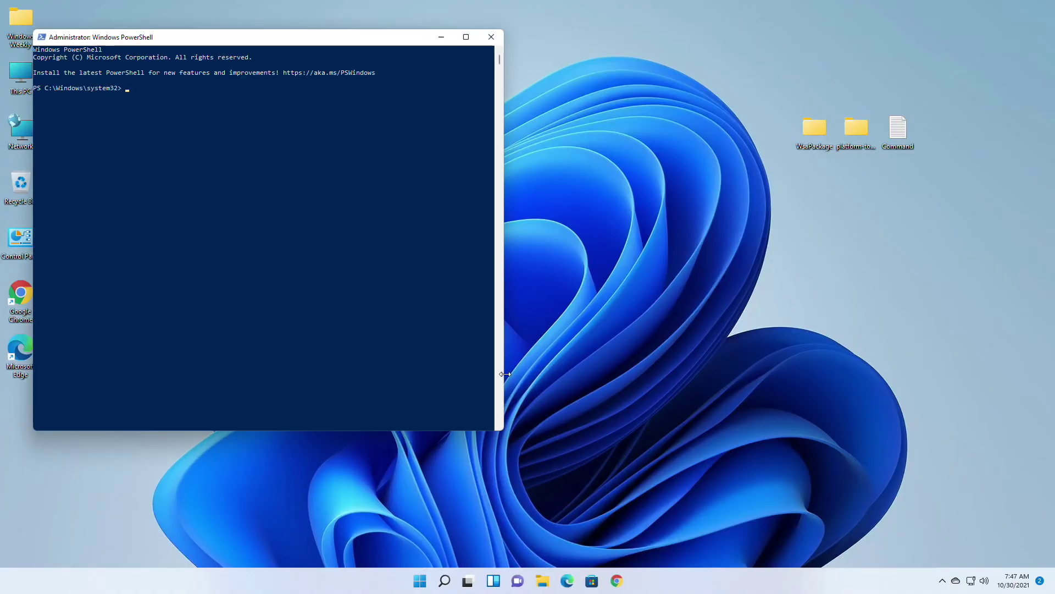
pyautogui.click(818, 141)
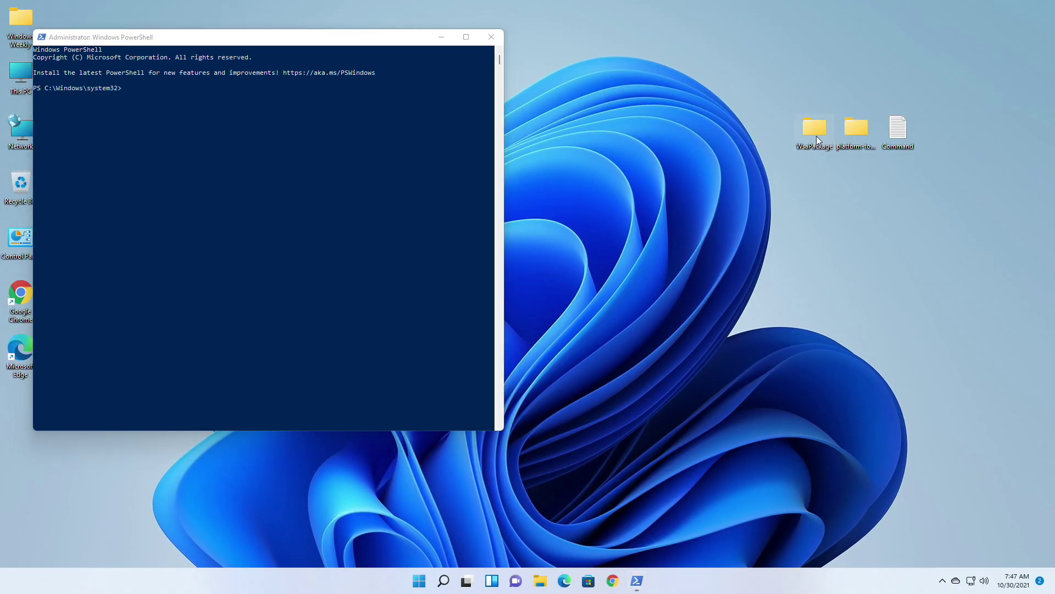
pyautogui.rightClick(817, 141)
pyautogui.click(859, 243)
pyautogui.click(223, 119)
pyautogui.write('cd')
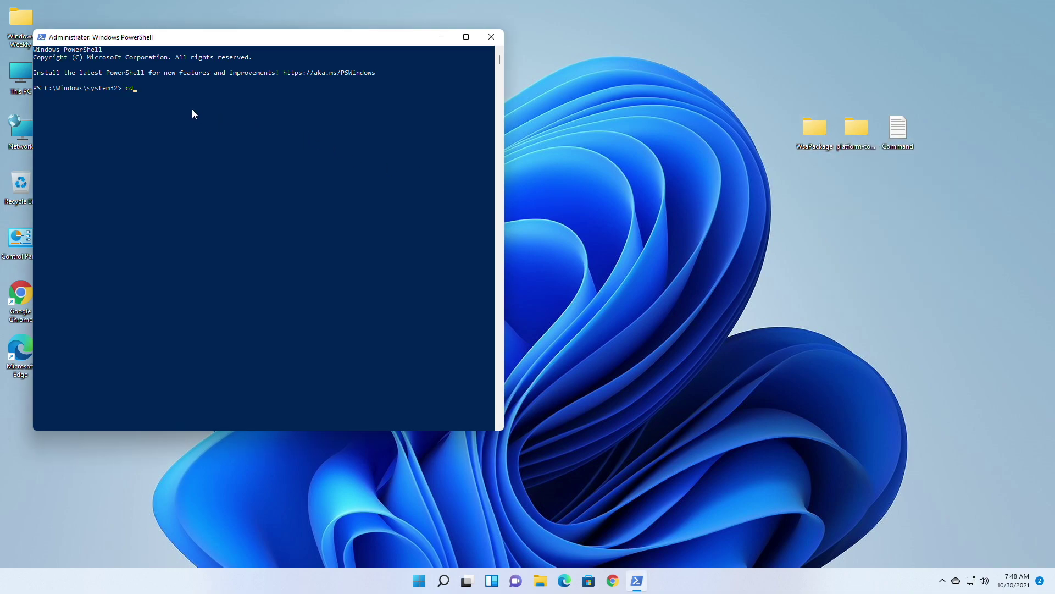
pyautogui.hotkey('ctrl', 'v')
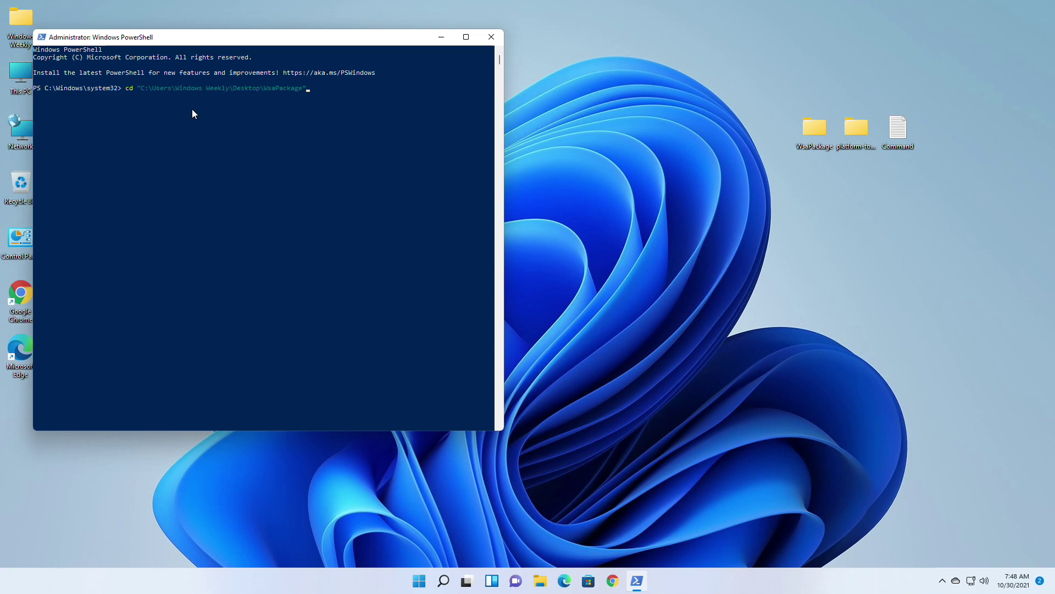
pyautogui.press('Return')
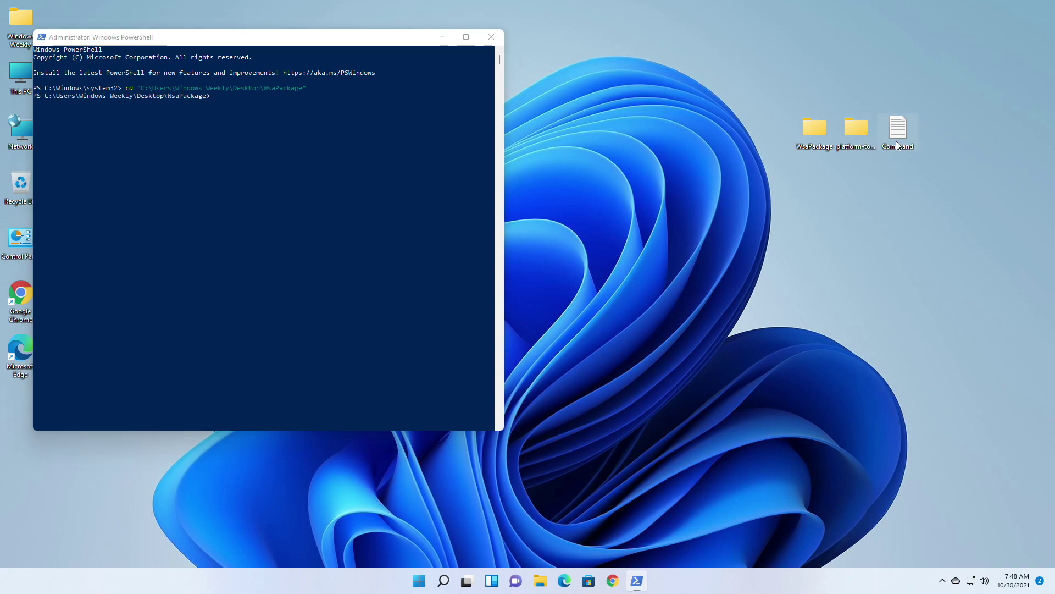
# Run Add-AppxPackage -Register .\AppxManifest.xml copied from the Command file, then close PowerShell.
pyautogui.doubleClick(896, 141)
pyautogui.tripleClick(196, 162)
pyautogui.rightClick(196, 163)
pyautogui.click(231, 198)
pyautogui.click(903, 137)
pyautogui.rightClick(224, 110)
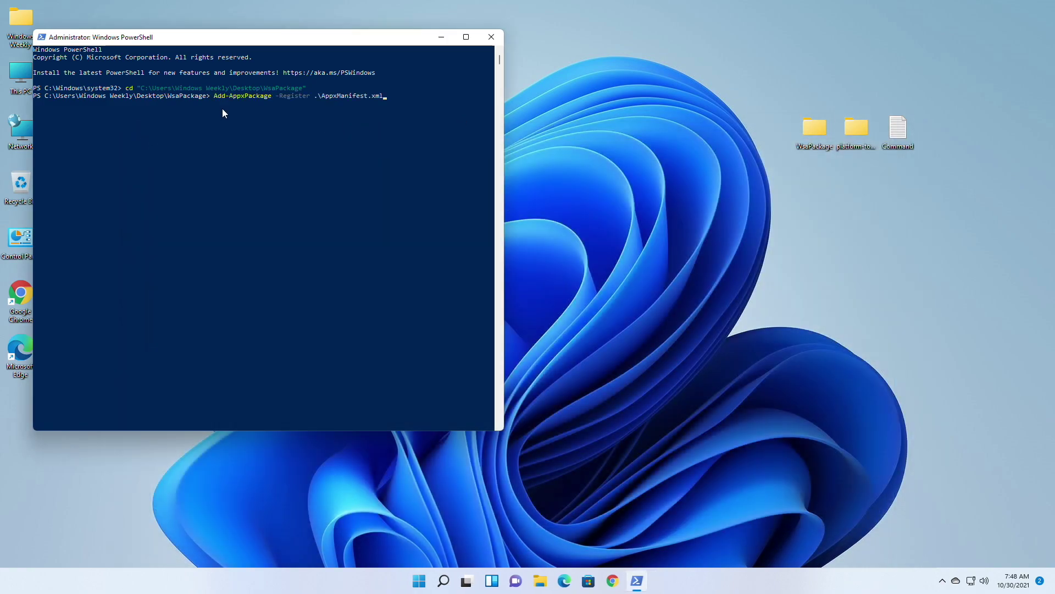
pyautogui.press('Return')
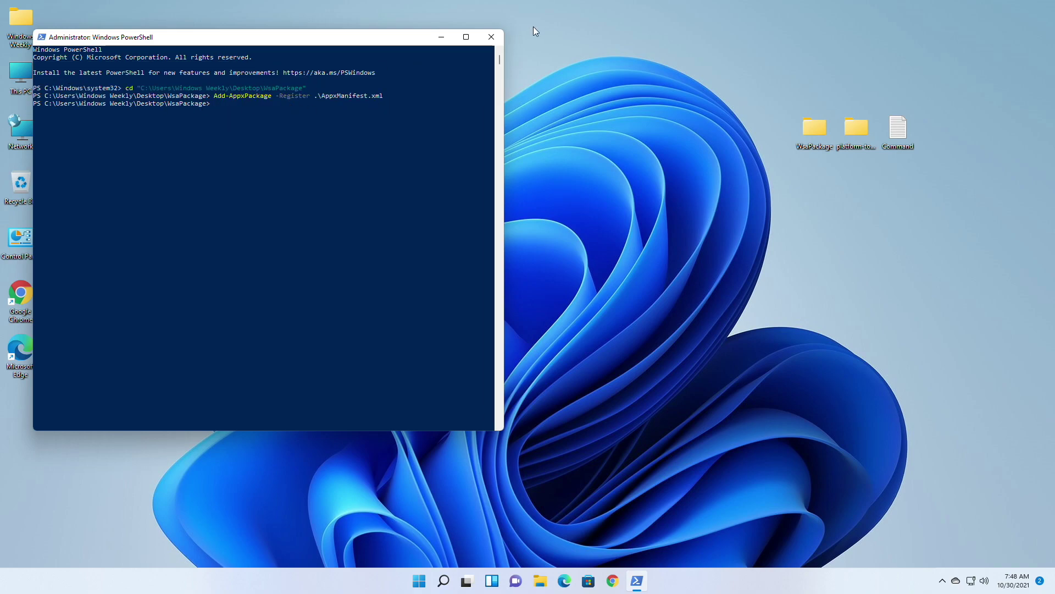
pyautogui.click(497, 37)
# Turn on Developer mode in Windows Subsystem for Android settings and open its developer settings.
pyautogui.rightClick(551, 224)
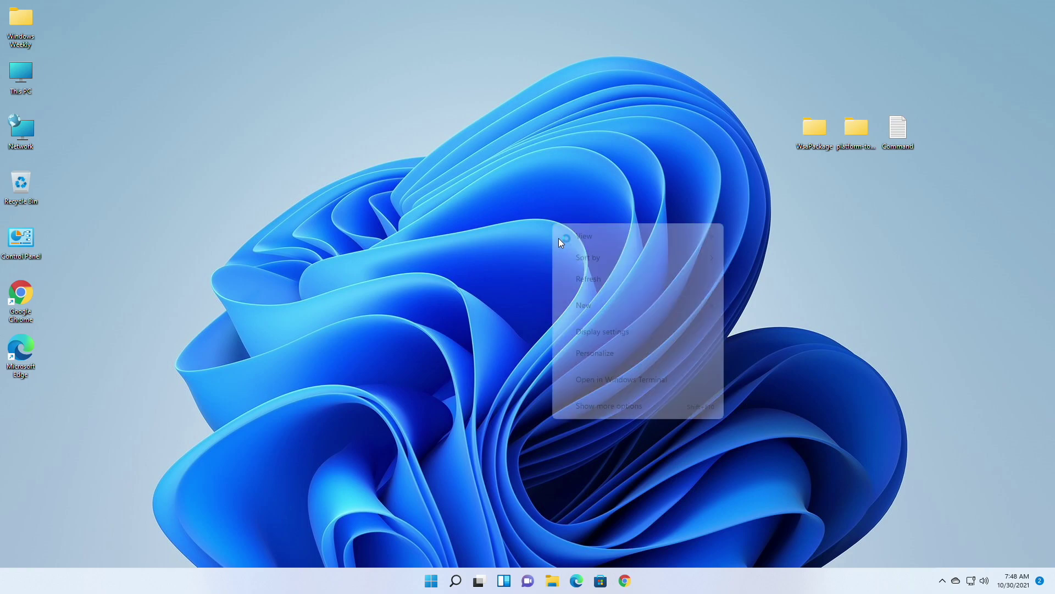
pyautogui.click(569, 266)
pyautogui.click(431, 581)
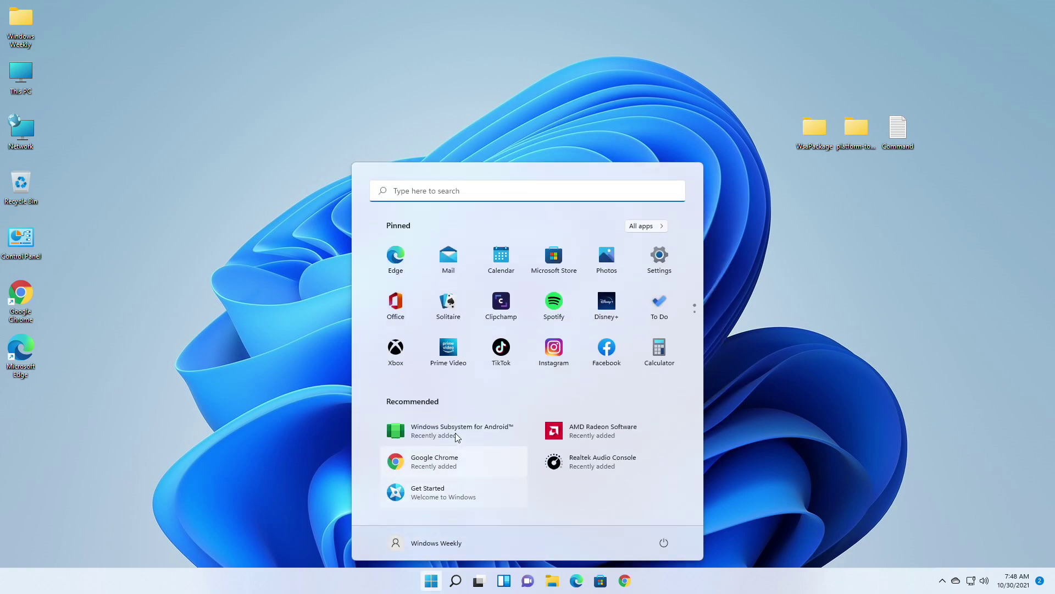
pyautogui.click(419, 434)
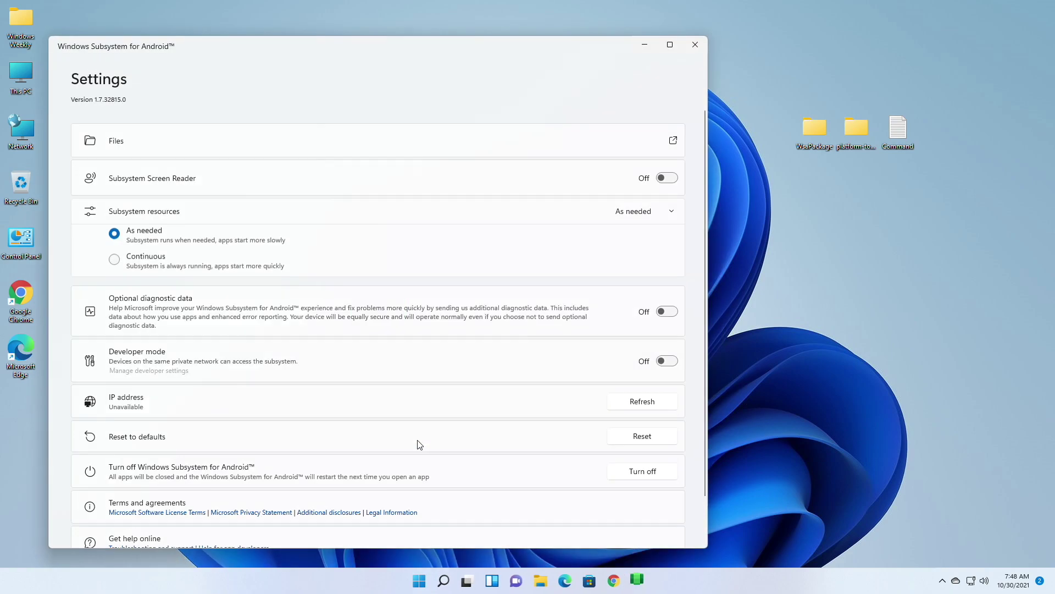
pyautogui.click(673, 364)
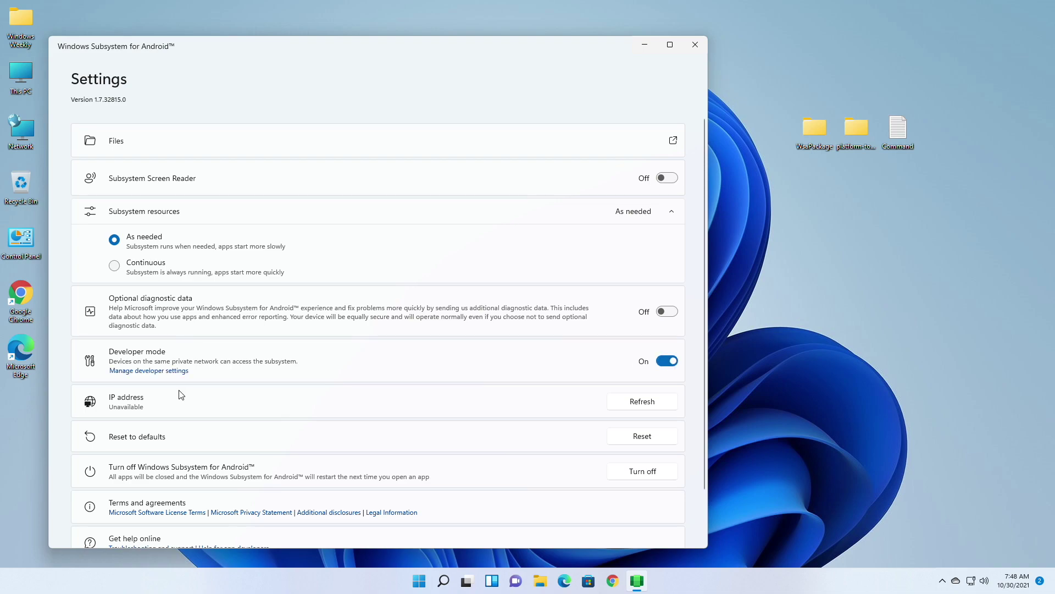
pyautogui.click(180, 372)
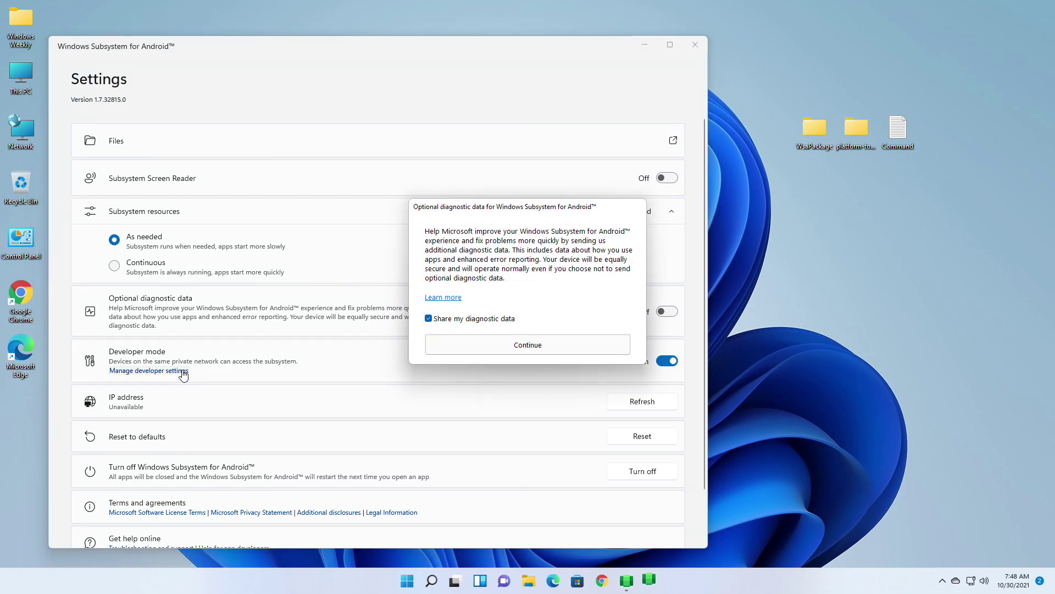
pyautogui.click(489, 342)
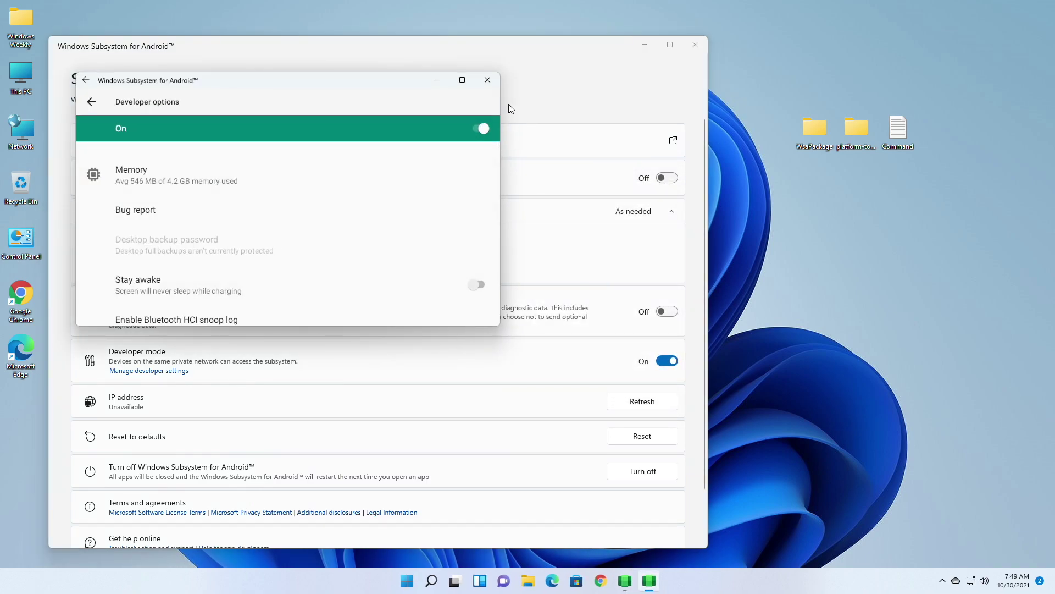
# Close the subsystem windows and open Windows Terminal inside the platform-tools folder.
pyautogui.click(487, 79)
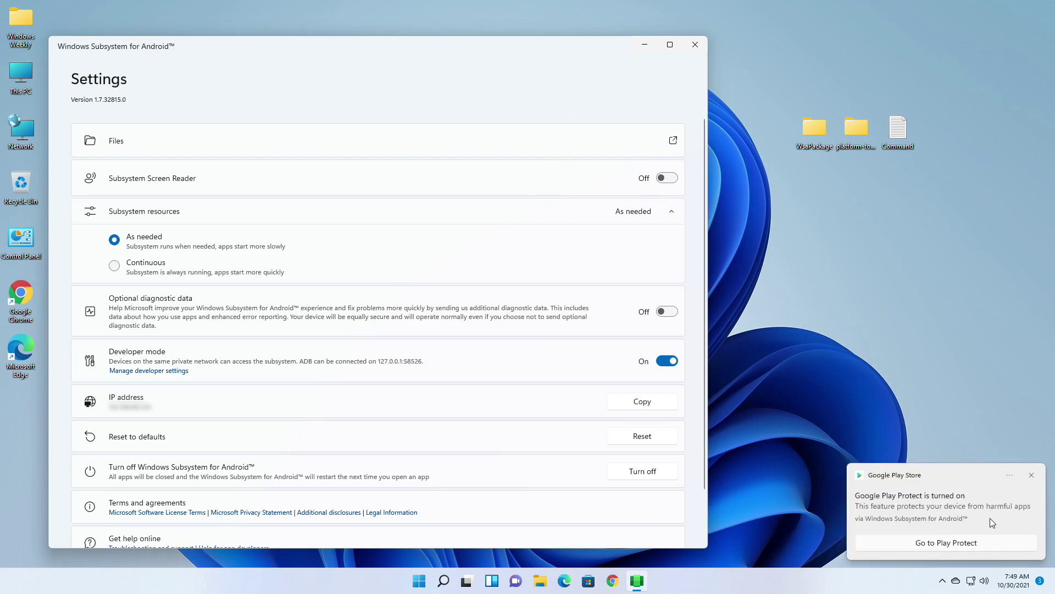
pyautogui.click(695, 44)
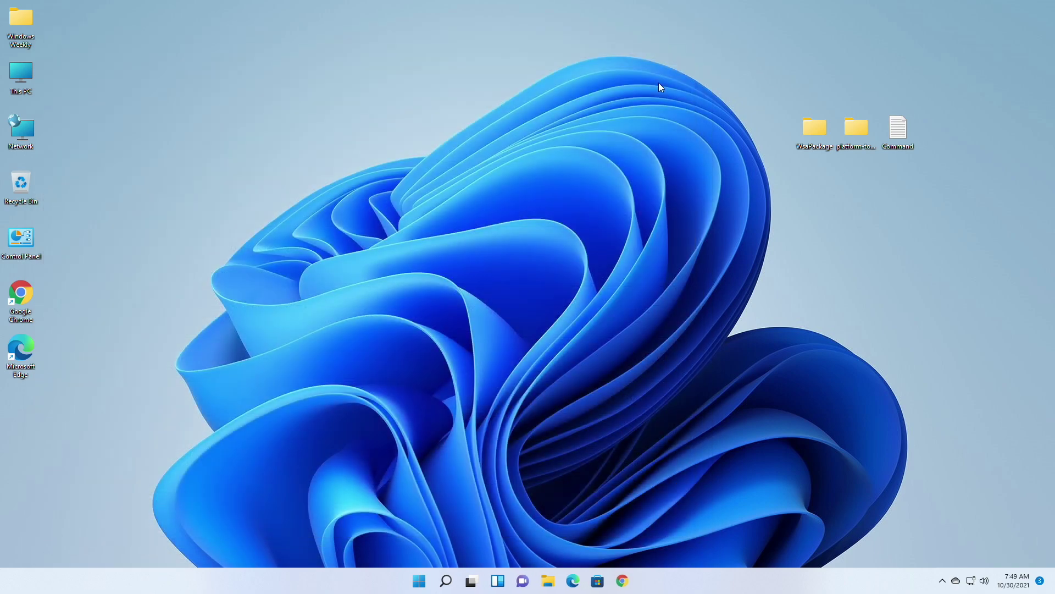
pyautogui.doubleClick(853, 138)
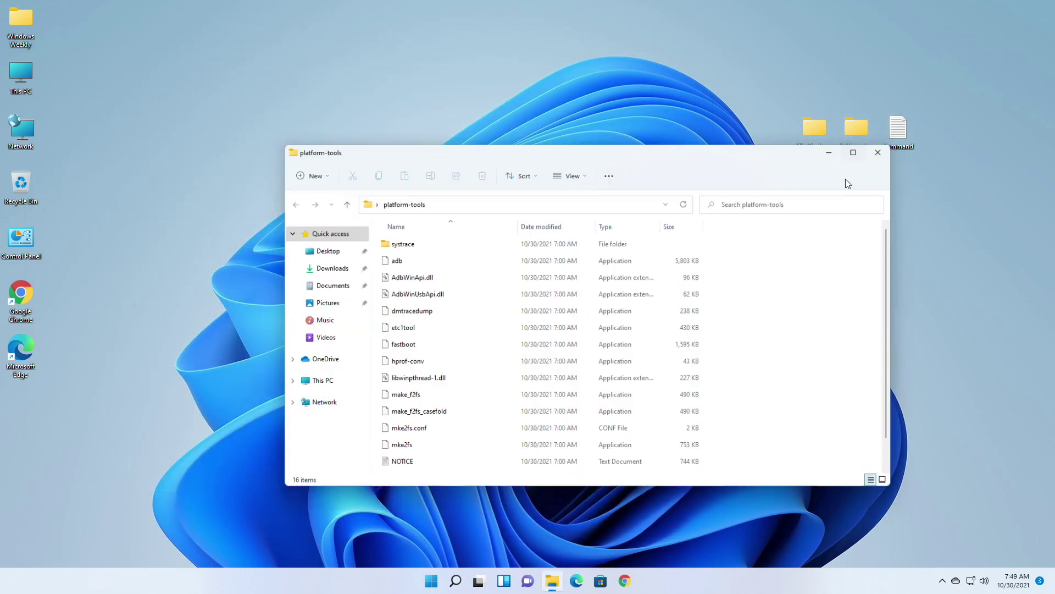
pyautogui.rightClick(798, 255)
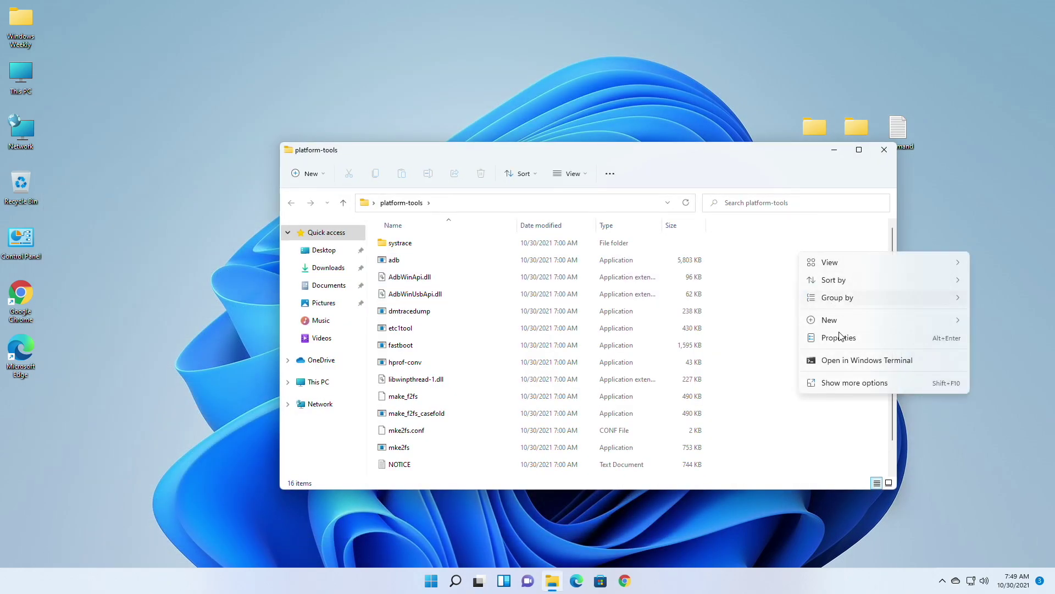
pyautogui.click(841, 360)
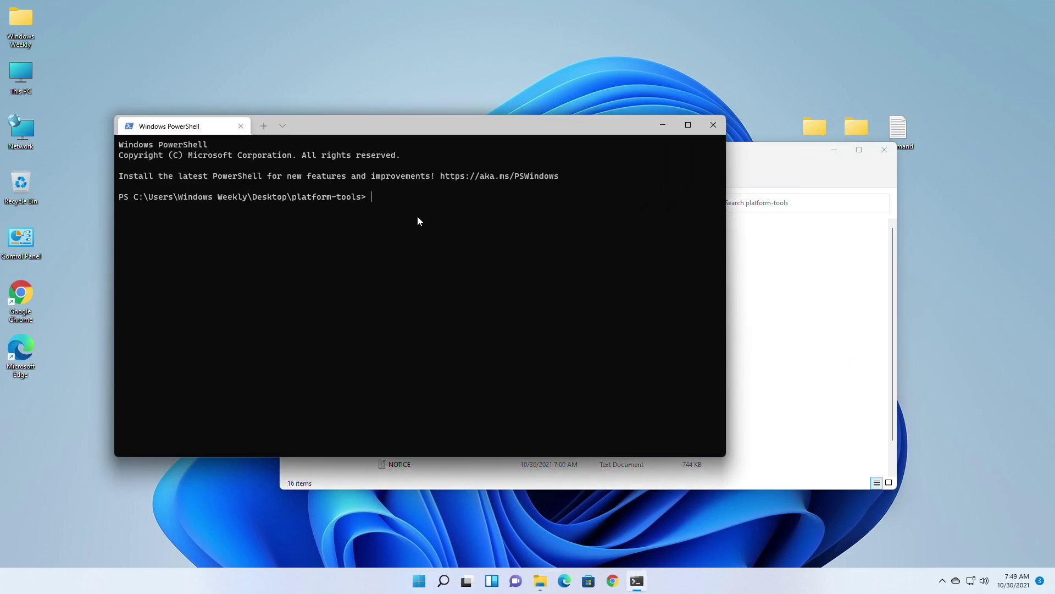
# Connect adb to 127.0.0.1:58526 with .\adb connect.
pyautogui.doubleClick(898, 129)
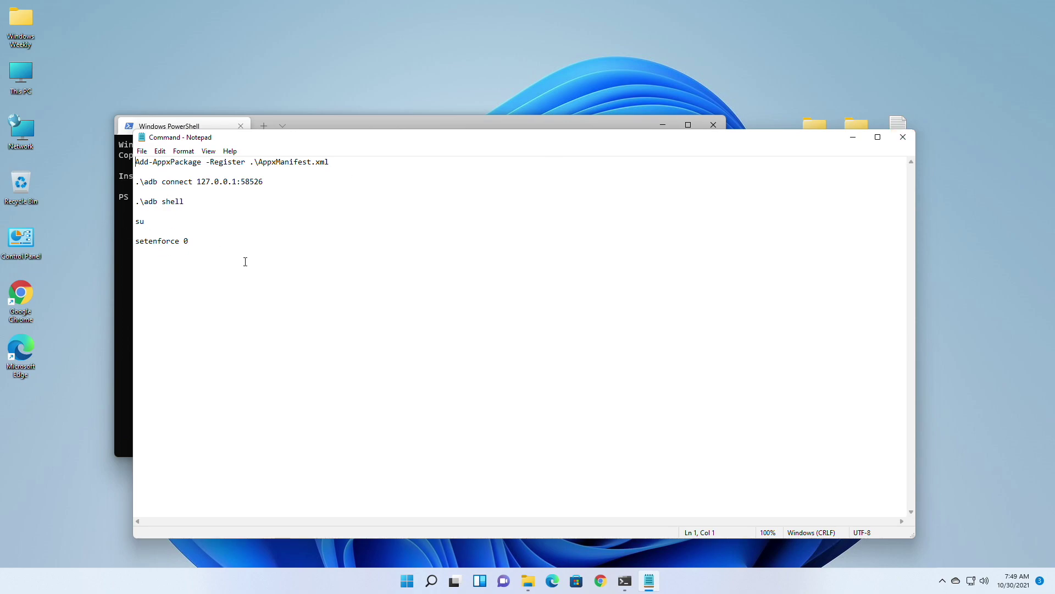
pyautogui.click(903, 137)
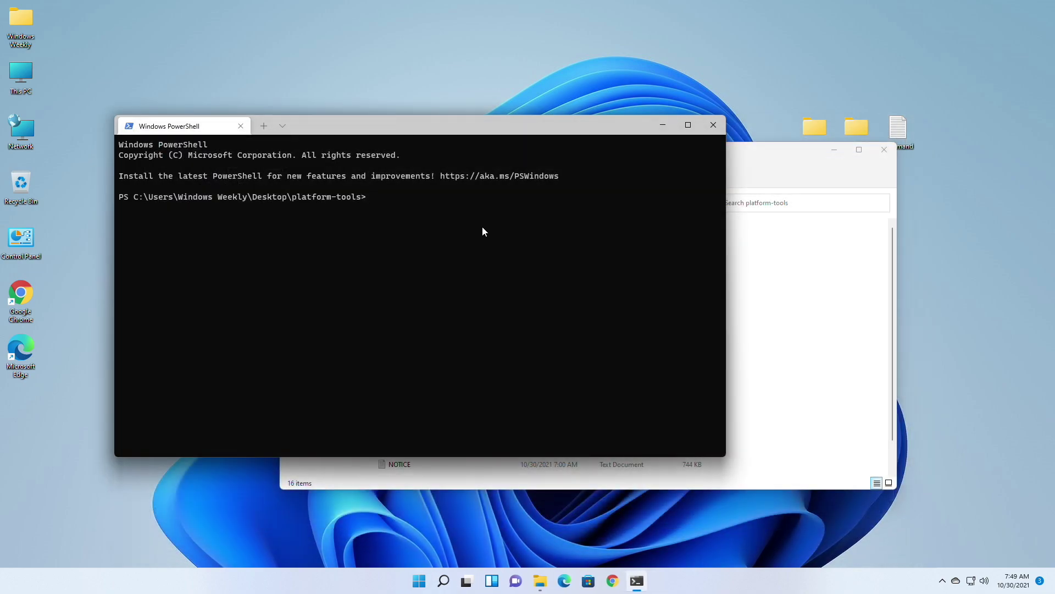
pyautogui.write('./adb connect 127.0.0.1:58526')
pyautogui.press('Return')
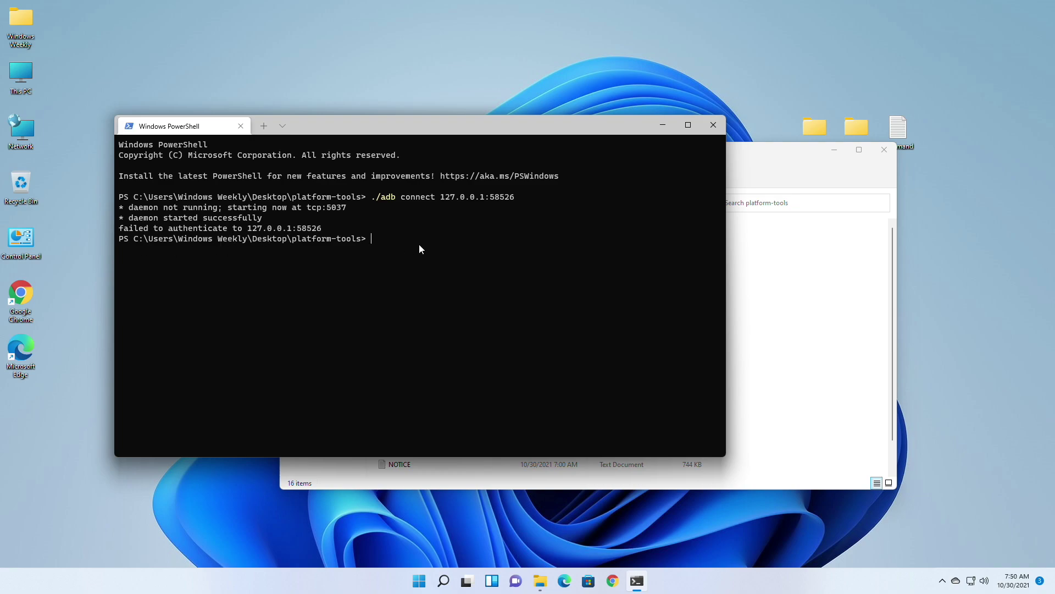
pyautogui.write('.\\adb connect 127.0.0.1:58526')
pyautogui.press('Return')
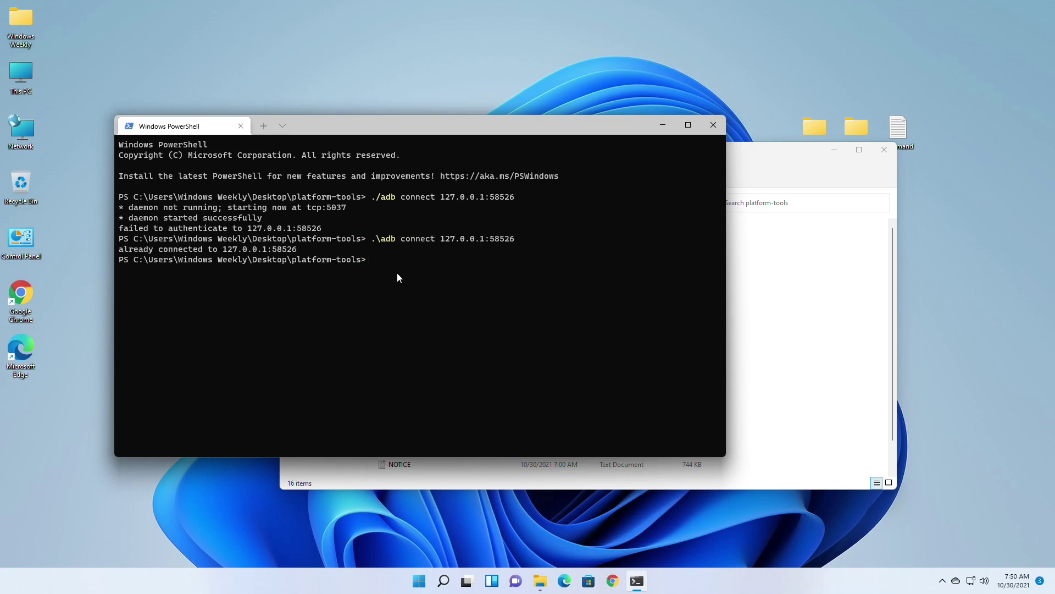
# Open an adb shell, become root with su, and run setenforce 0.
pyautogui.write('.\\adb shell')
pyautogui.press('Return')
pyautogui.write('su')
pyautogui.press('Return')
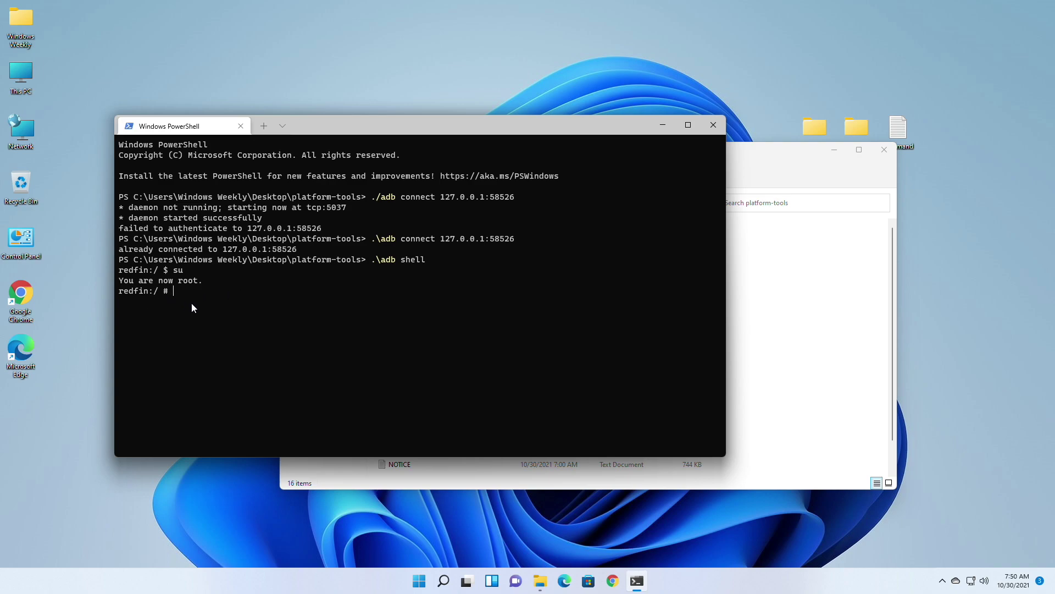
pyautogui.write('setenforce 0')
pyautogui.press('Return')
# Close the terminal and platform-tools windows, then launch Play Store from All apps.
pyautogui.click(713, 125)
pyautogui.click(885, 150)
pyautogui.click(431, 581)
pyautogui.click(647, 226)
pyautogui.scroll(-2, 694, 266)
pyautogui.moveTo(699, 278); pyautogui.dragTo(698, 407)
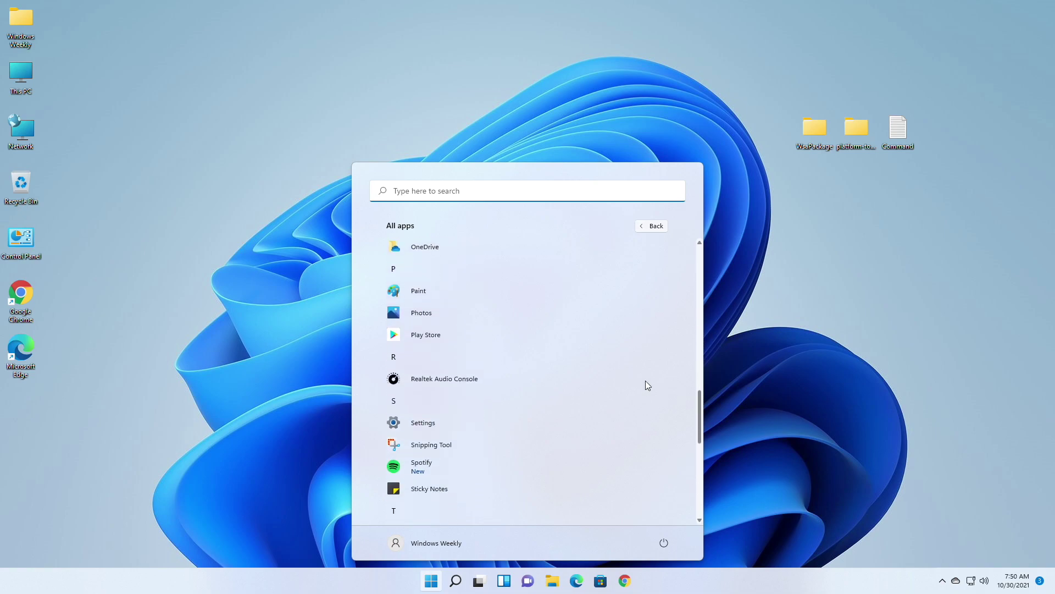
pyautogui.click(476, 343)
# Sign in with the Google account e-mail and password, skip the phone number, and accept the terms.
pyautogui.click(358, 322)
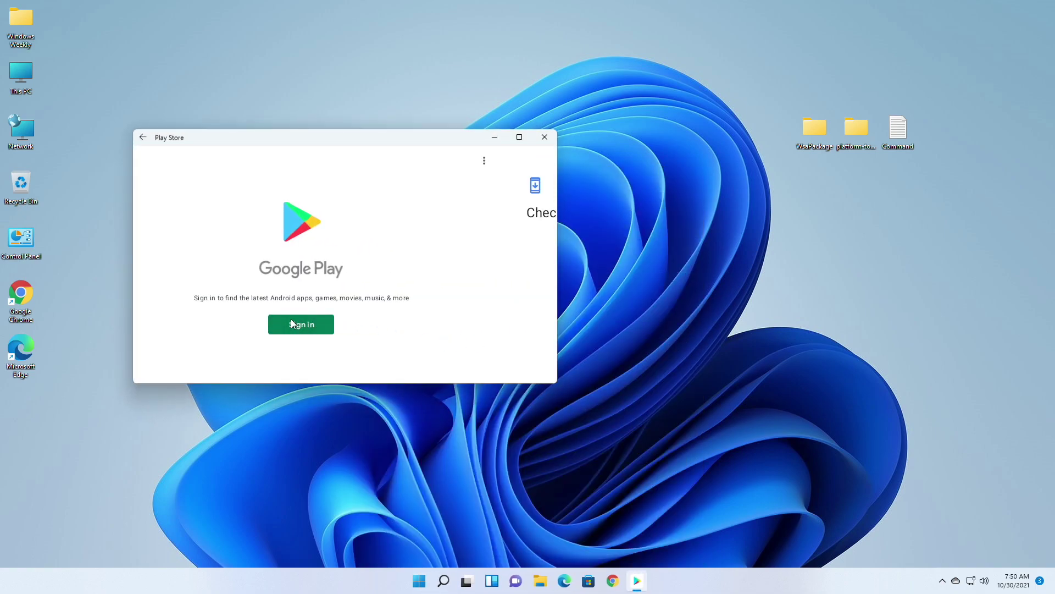
pyautogui.click(522, 139)
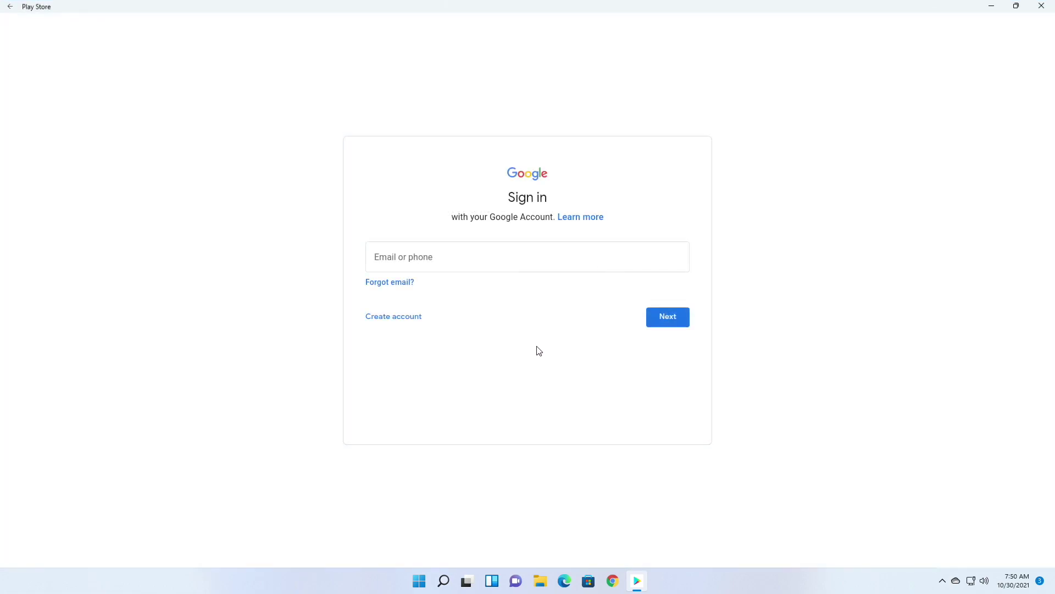
pyautogui.click(476, 266)
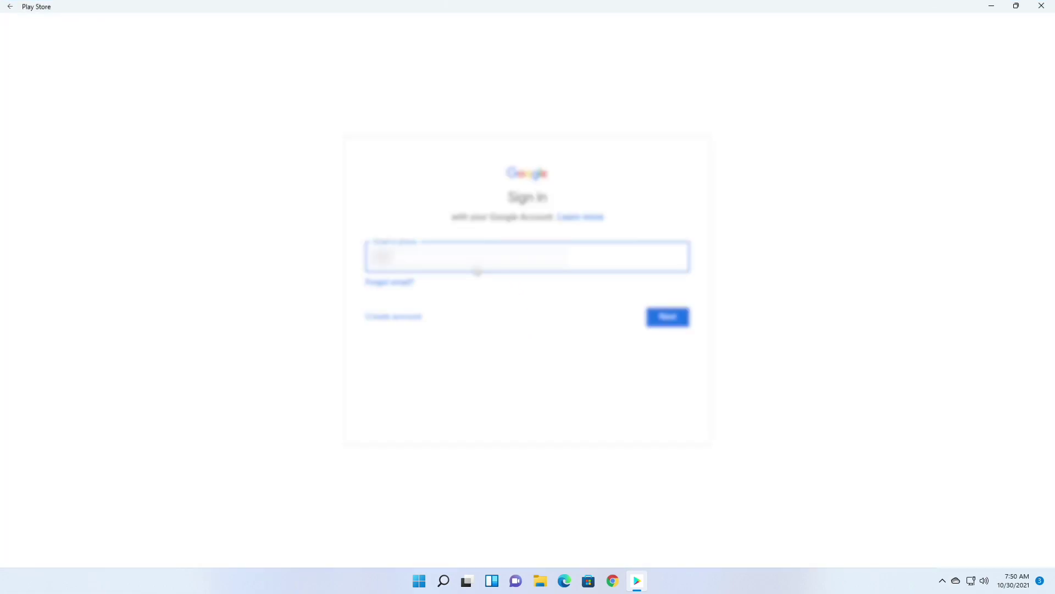
pyautogui.write('xxxxxxxxxx')
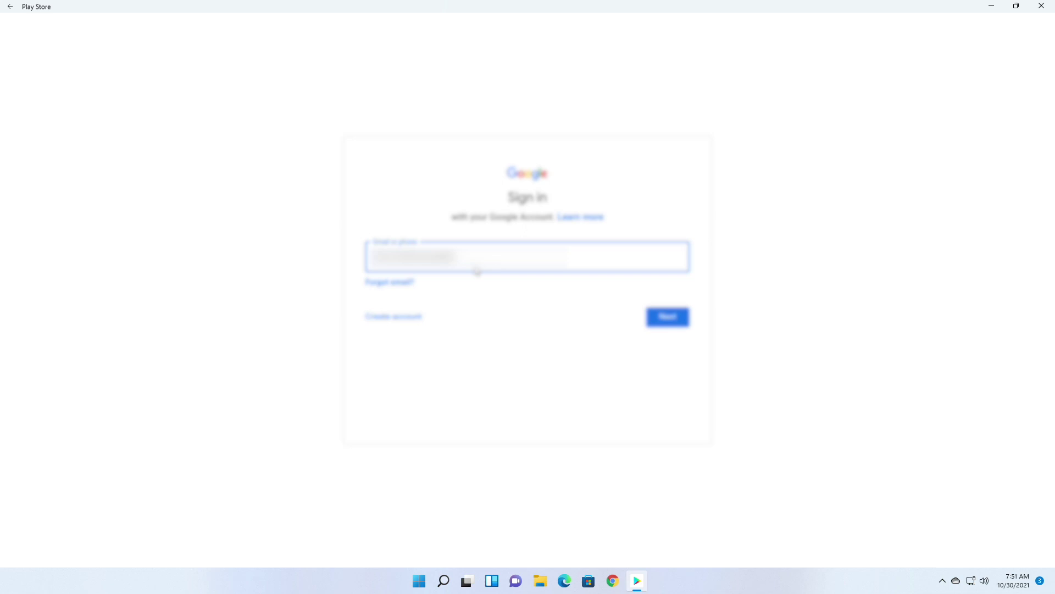
pyautogui.press('Return')
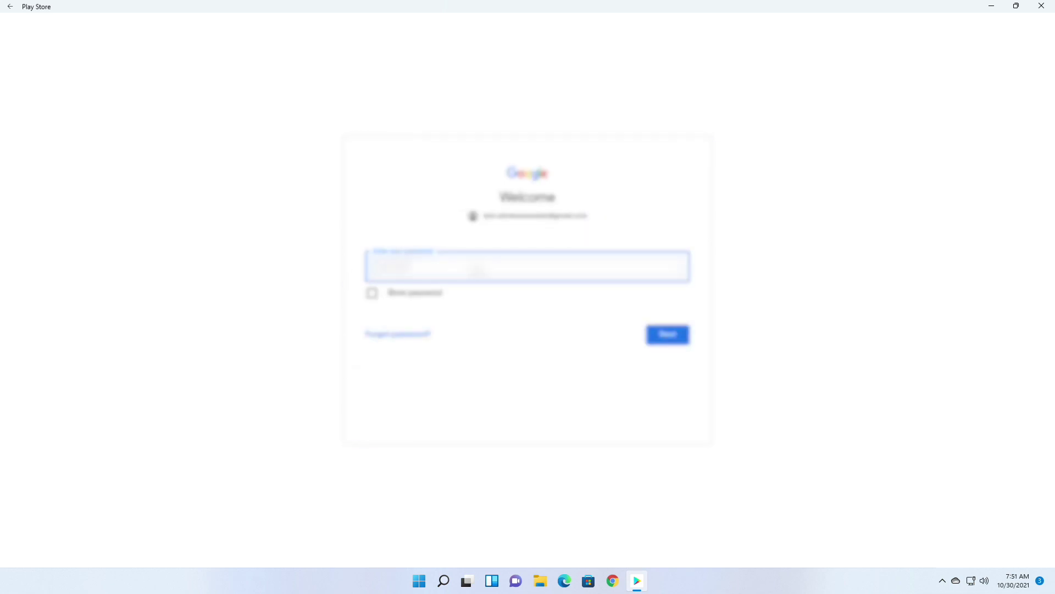
pyautogui.press('Return')
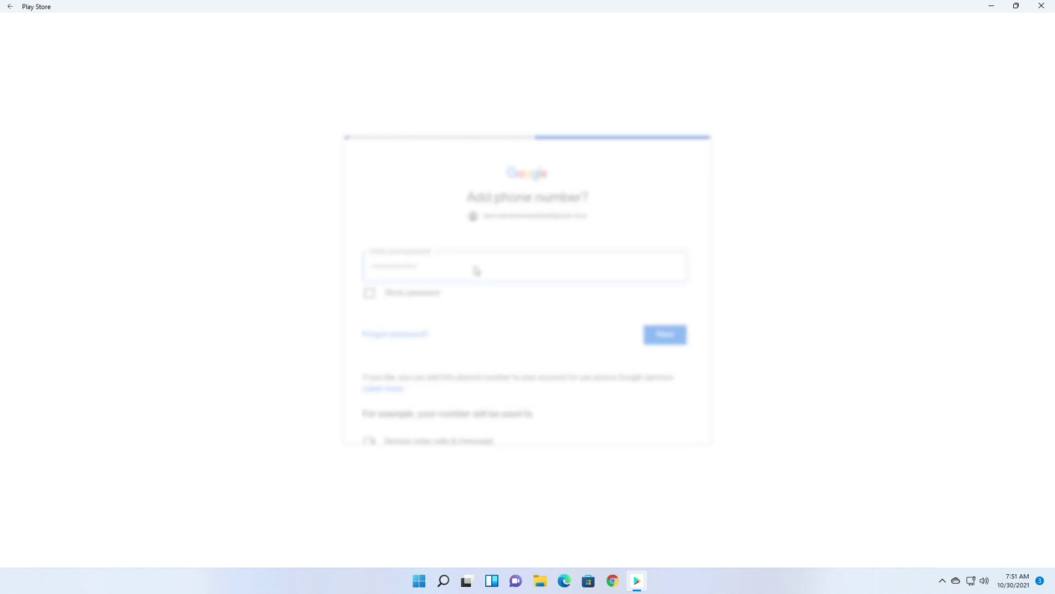
pyautogui.scroll(-1, 676, 405)
pyautogui.click(659, 411)
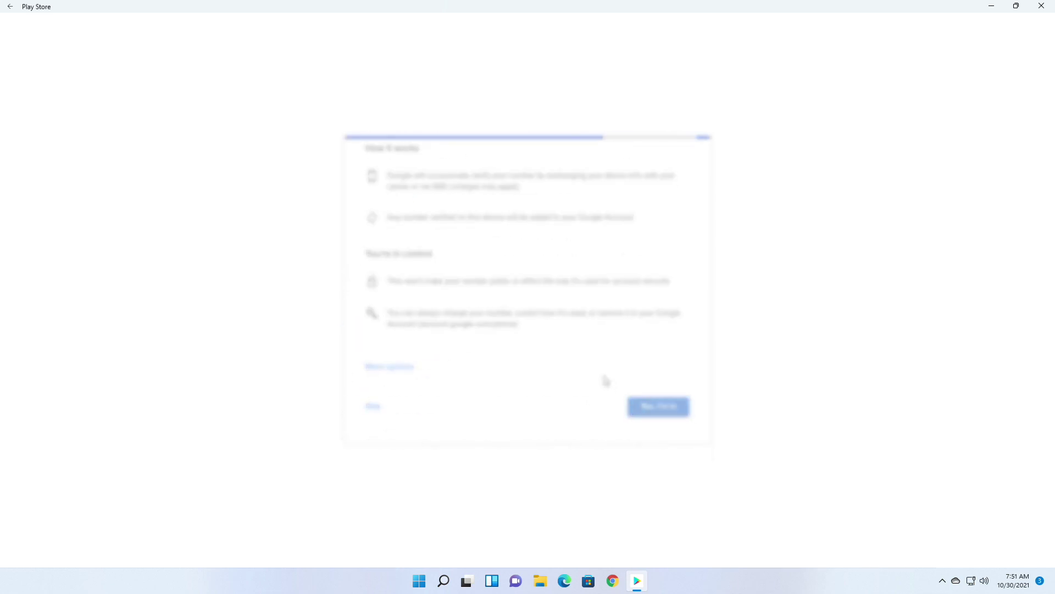
pyautogui.click(656, 360)
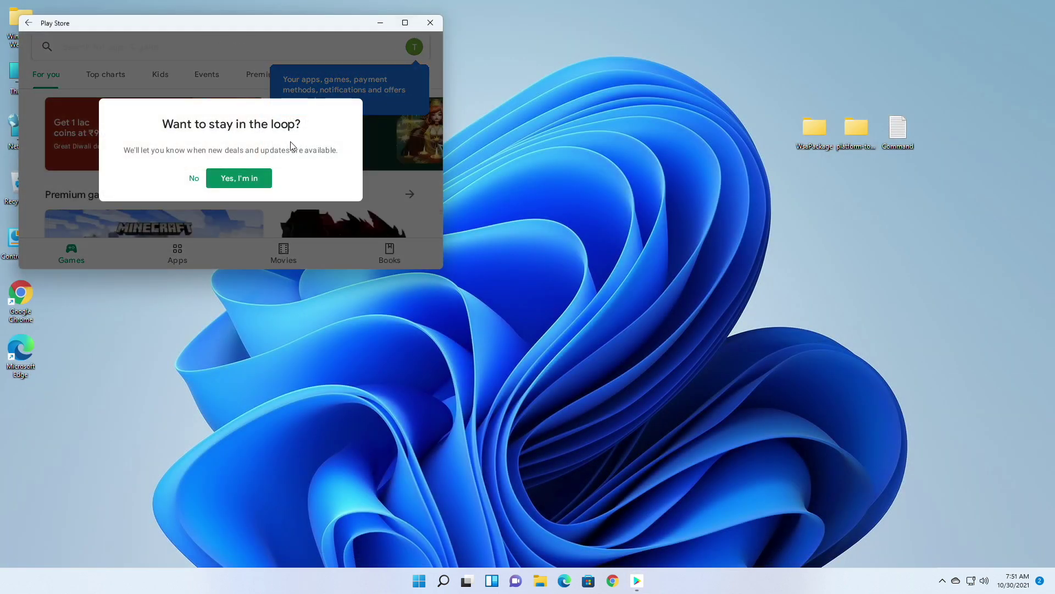
# Opt in to notifications, search 'facebook', and start installing WhatsApp Messenger and Messenger.
pyautogui.click(242, 179)
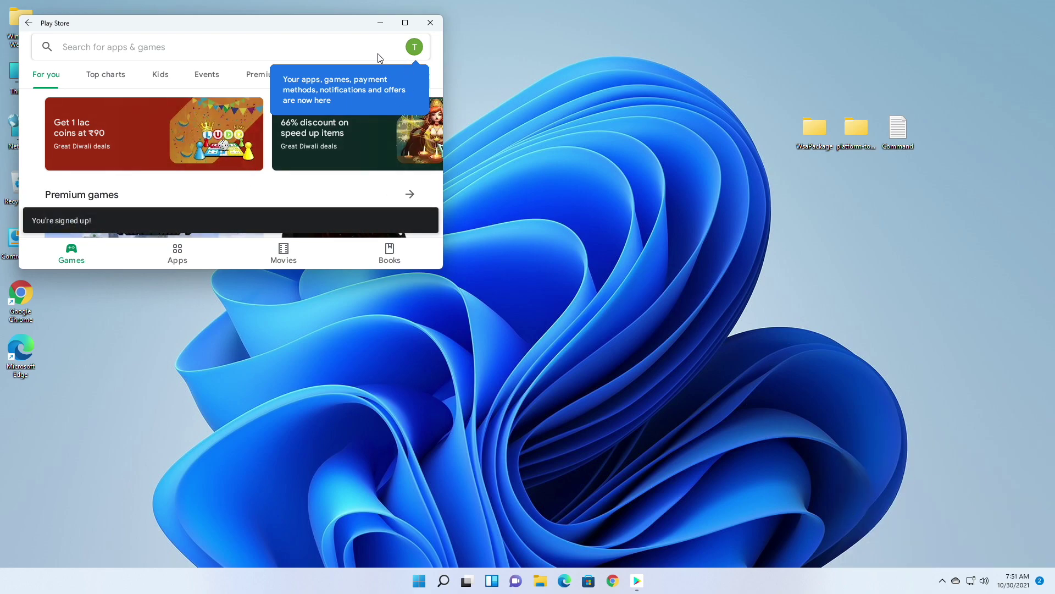
pyautogui.click(405, 25)
pyautogui.click(266, 37)
pyautogui.write('facebook')
pyautogui.press('Return')
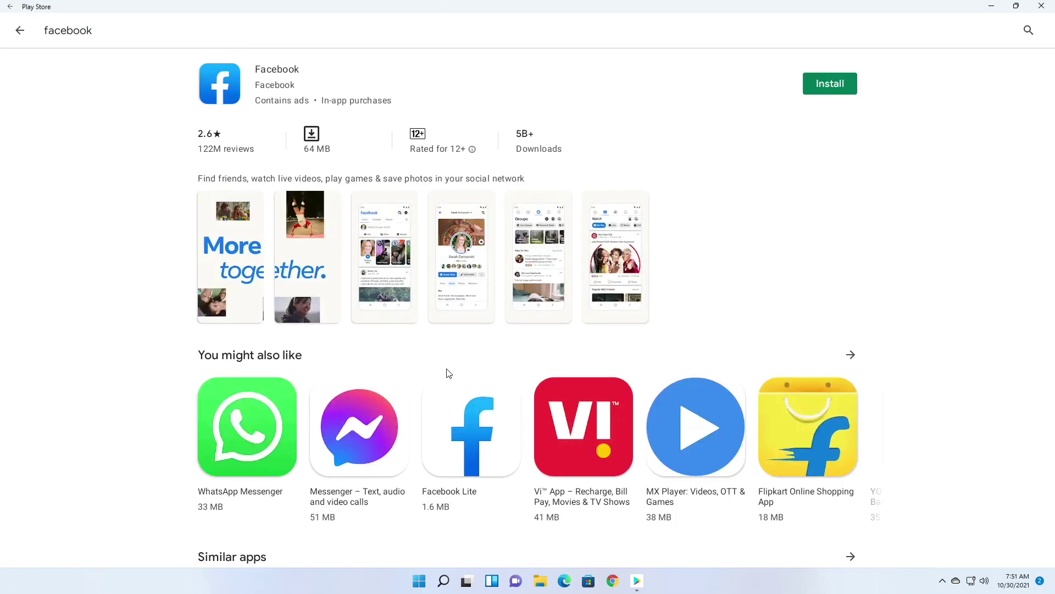
pyautogui.click(236, 433)
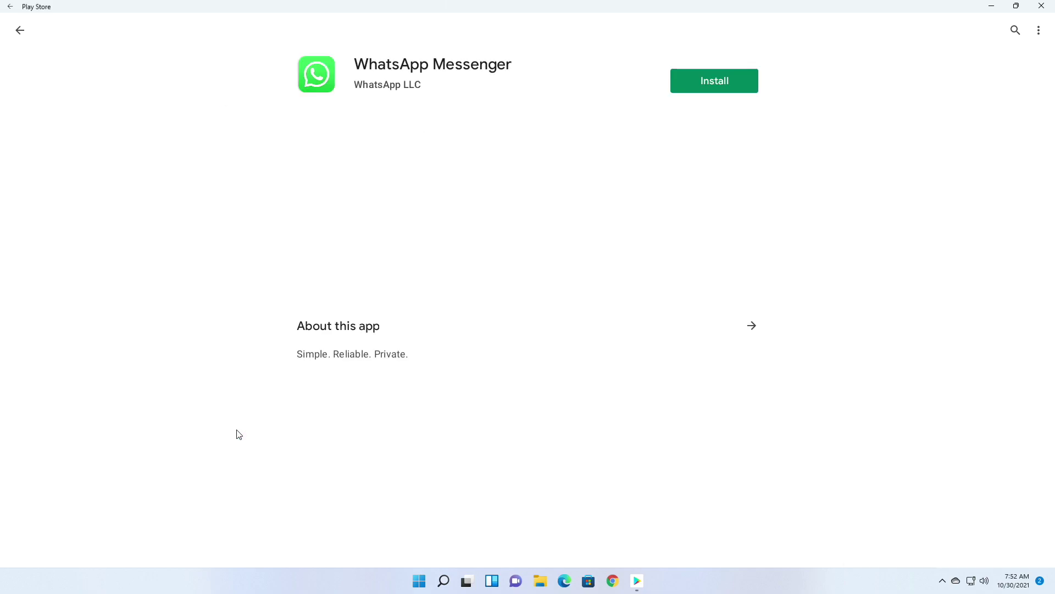
pyautogui.click(701, 89)
pyautogui.click(347, 286)
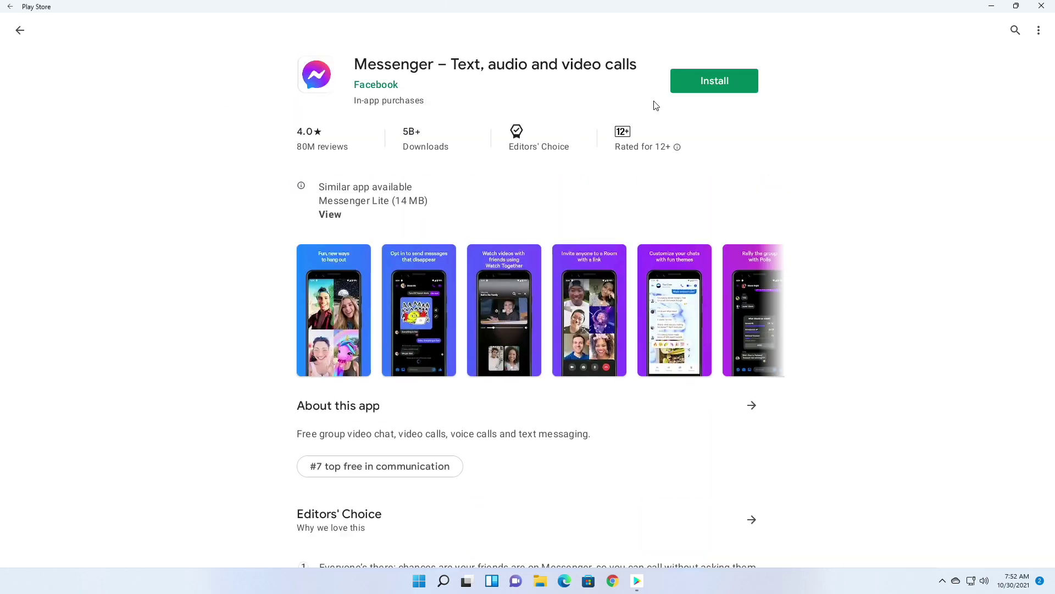
pyautogui.click(708, 83)
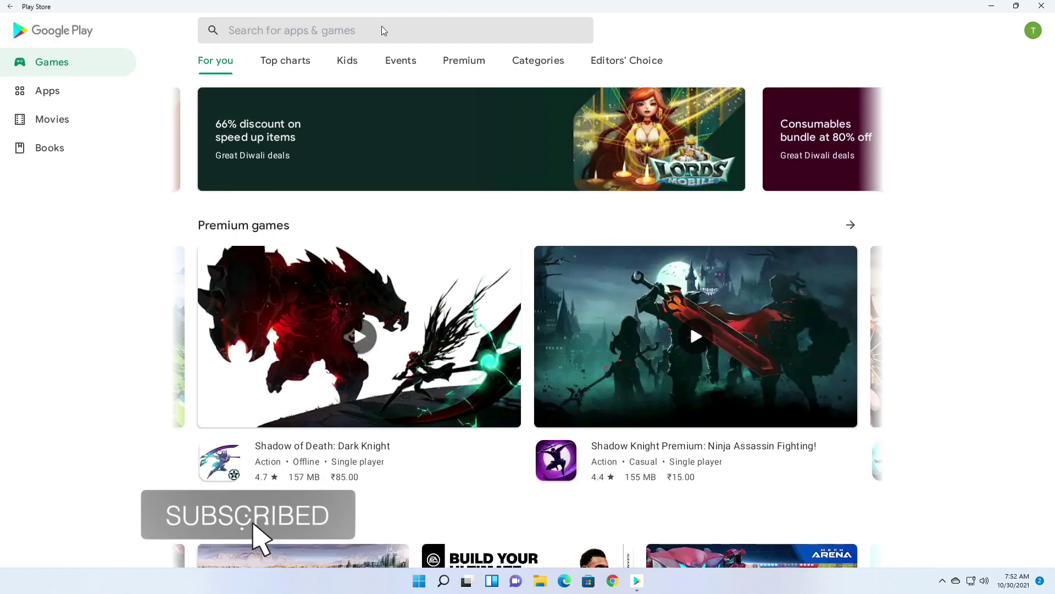
# Search 'candy crush' and start installing Candy Crush Saga.
pyautogui.click(383, 30)
pyautogui.write('candy')
pyautogui.click(83, 68)
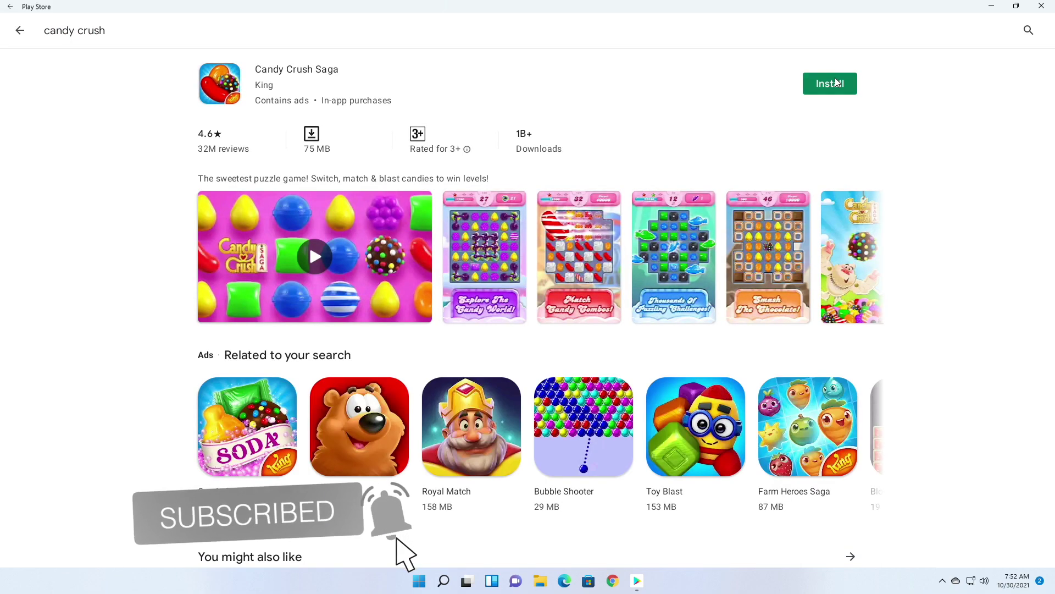
pyautogui.click(836, 83)
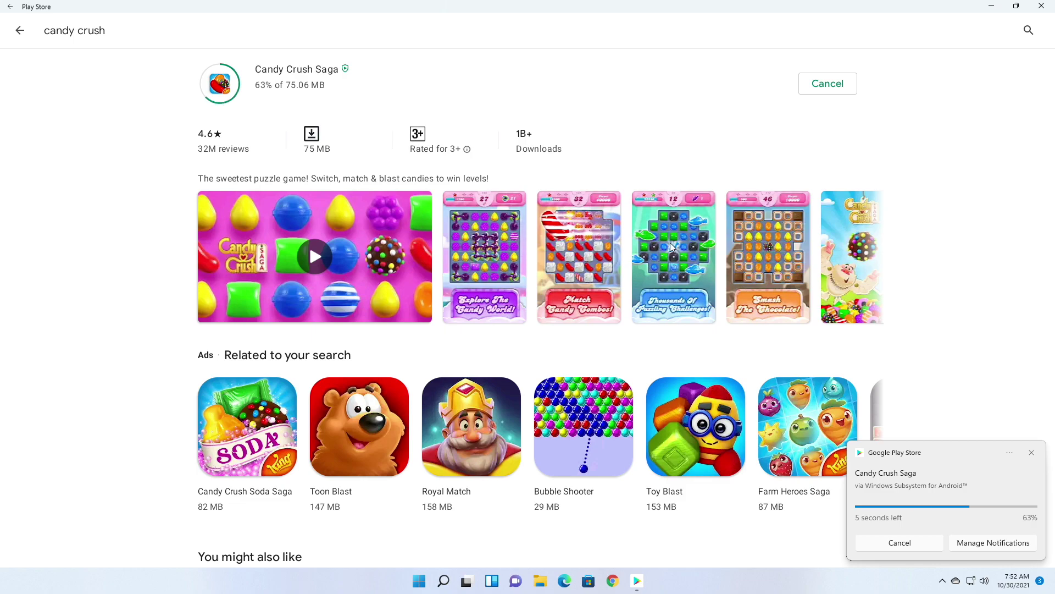